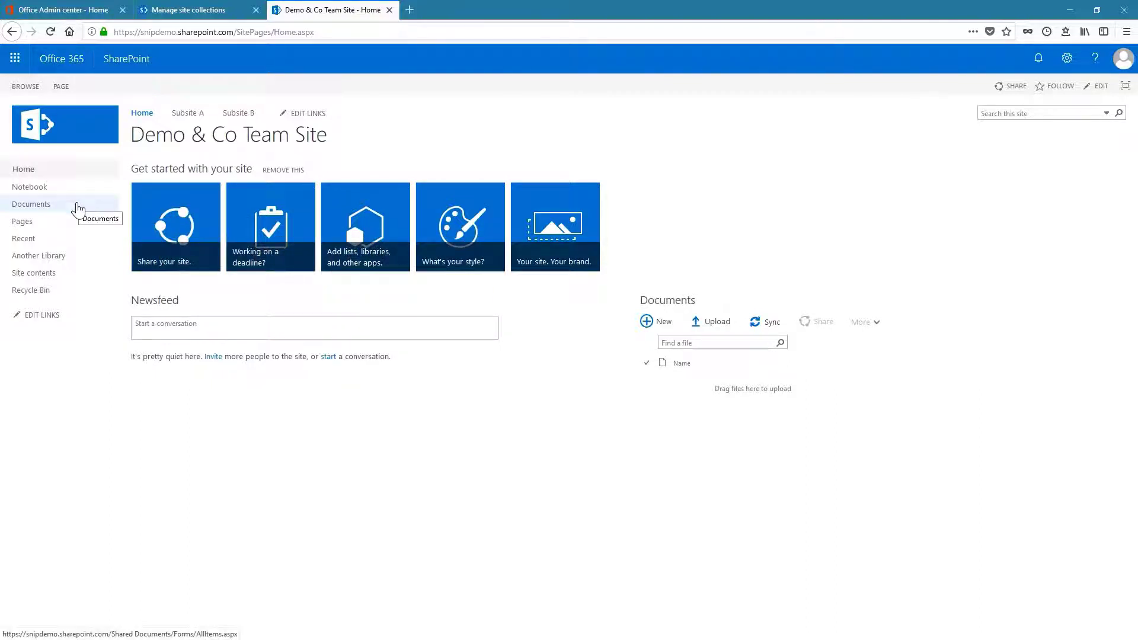
Open the Documents library and bring up the gear Settings menu.
click(77, 208)
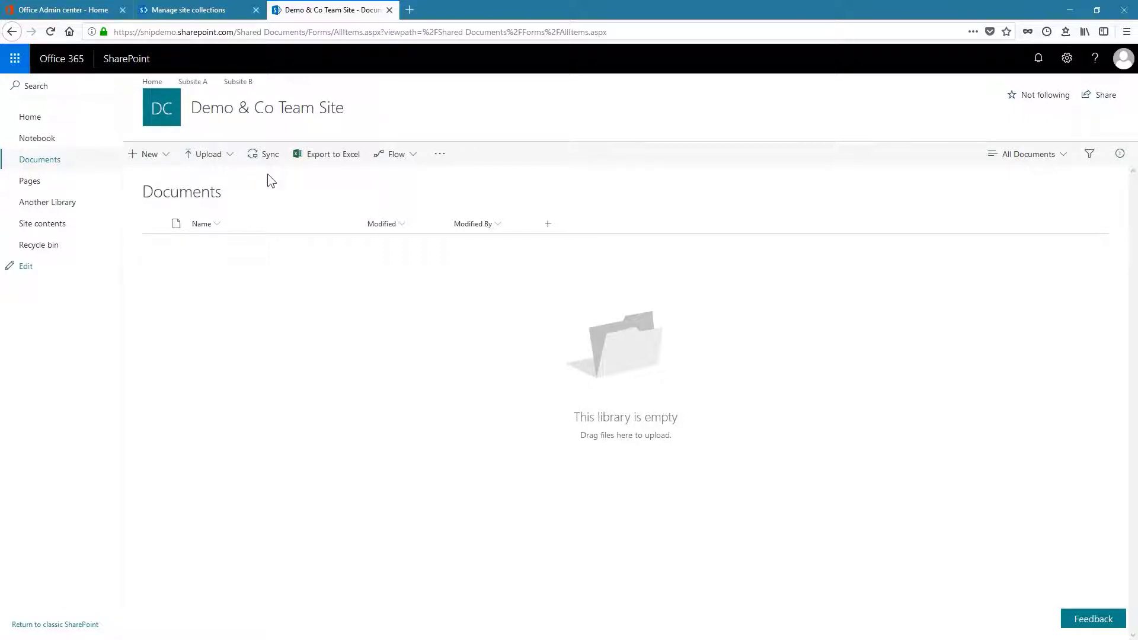
click(1070, 63)
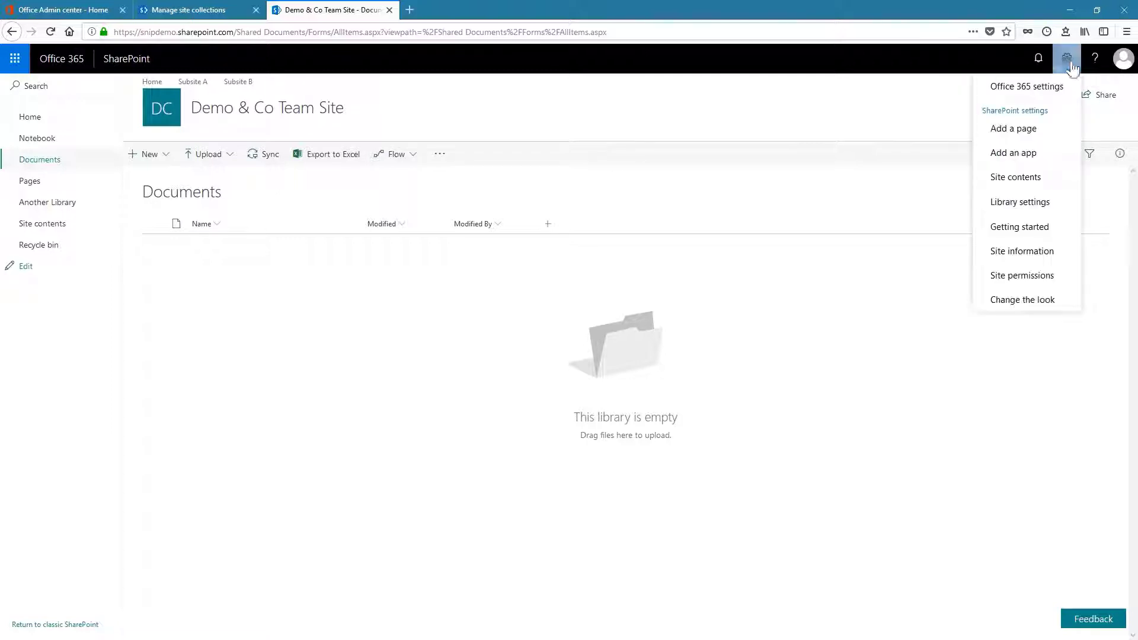
Set Offline Client Availability to No in the Documents library's advanced settings.
click(1063, 204)
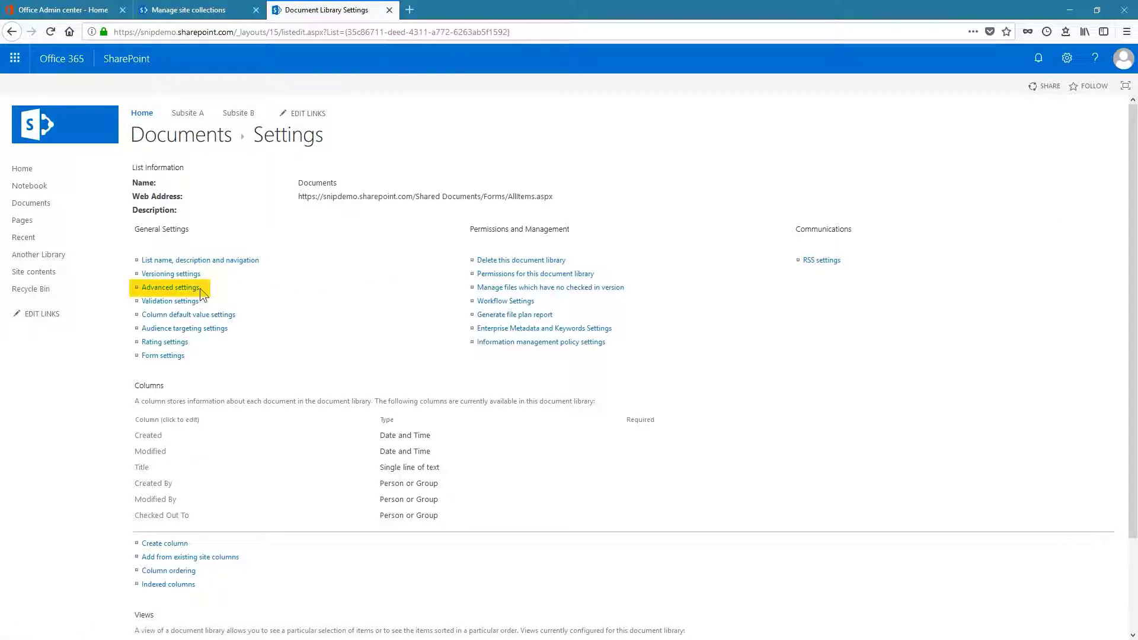
click(177, 288)
scroll(529, 337, down, 10)
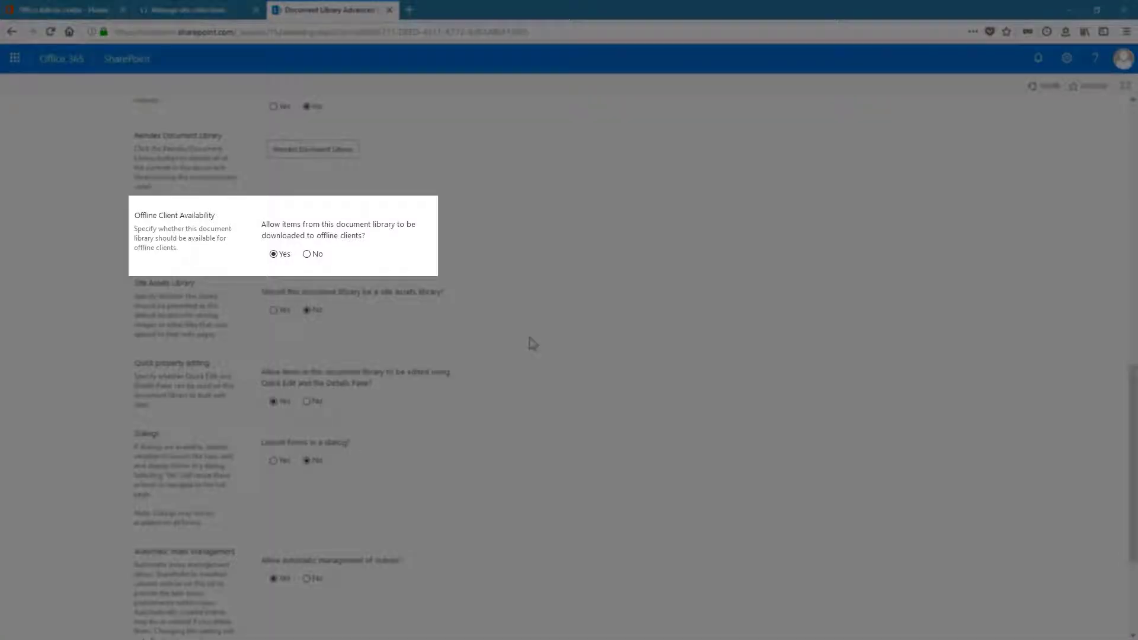
click(307, 254)
scroll(605, 348, down, 3)
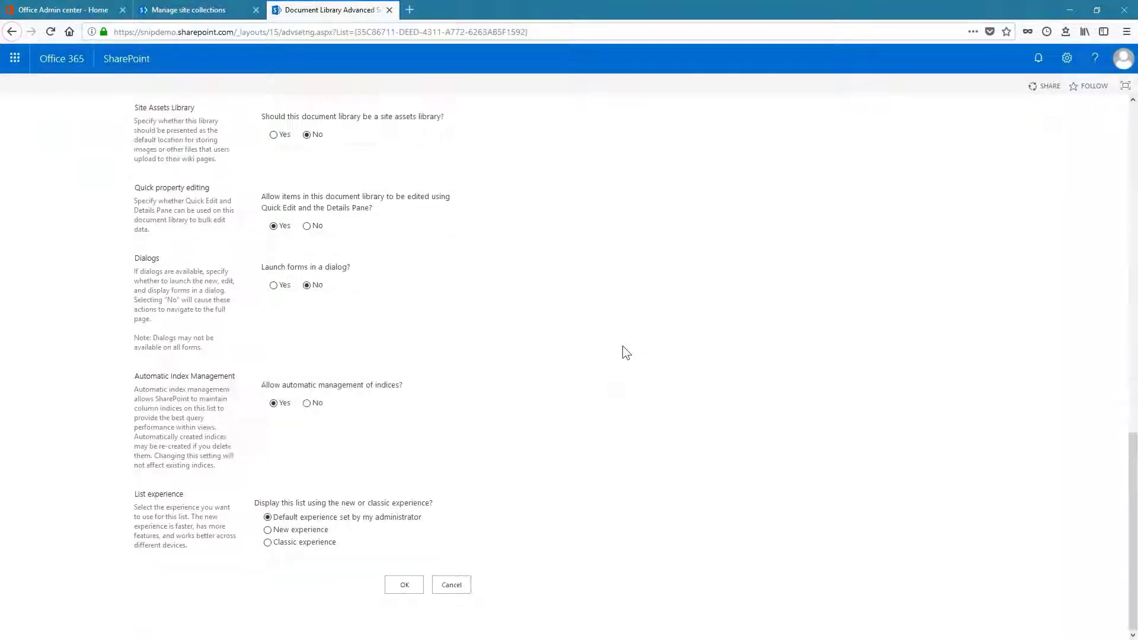
Save the advanced settings, confirm Sync is gone from Documents, and return Home.
click(414, 584)
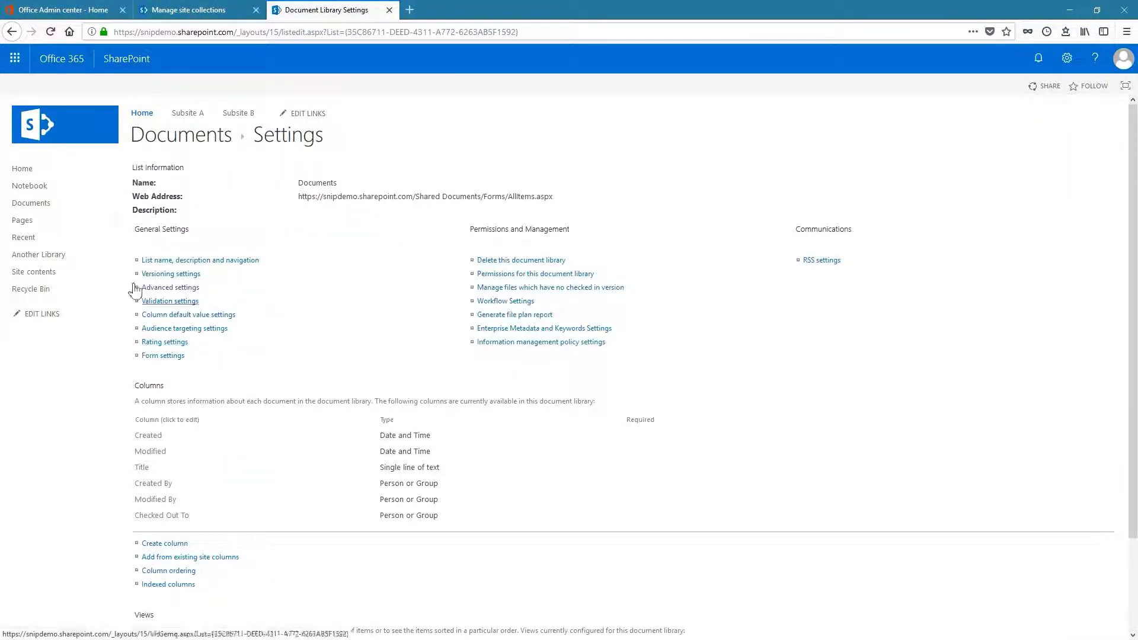
click(35, 203)
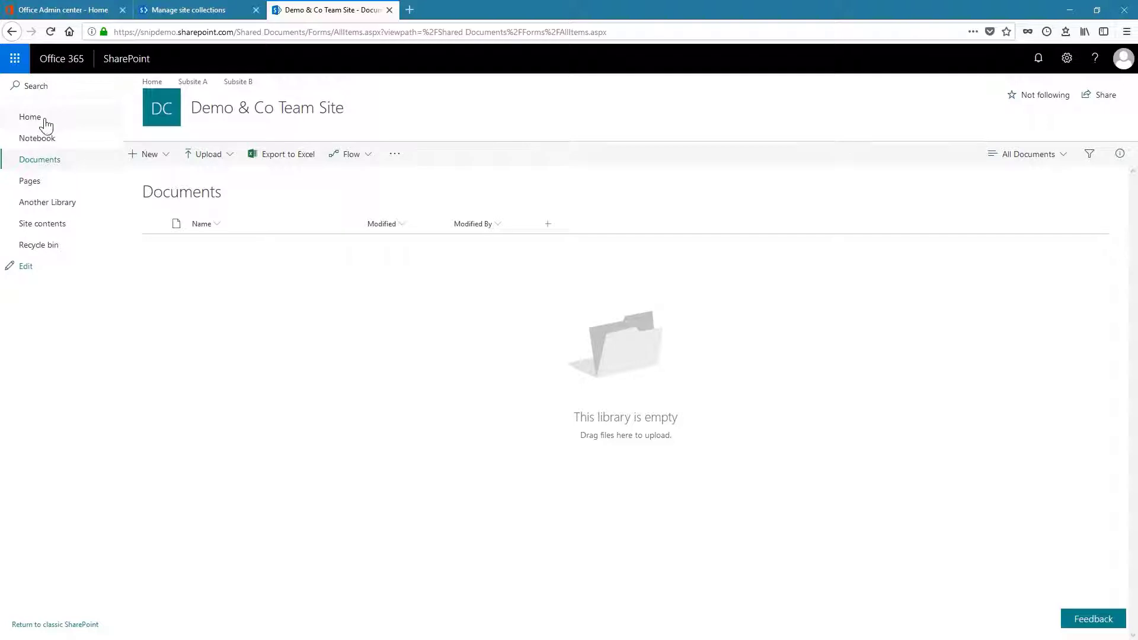
click(44, 121)
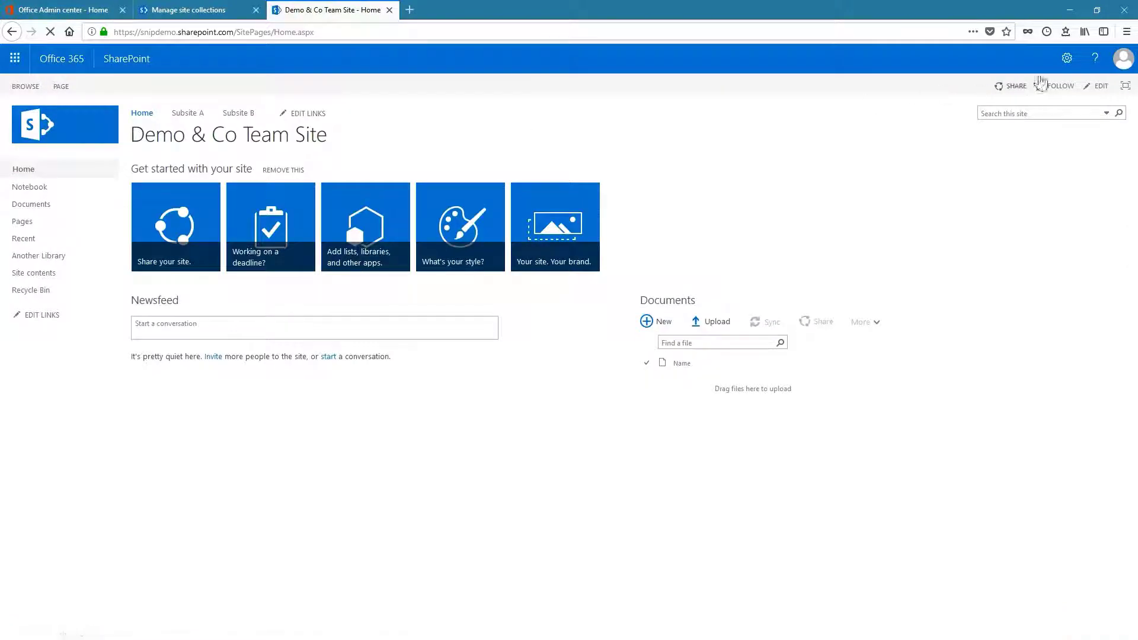
Set the site's Search and offline availability option Offline Client Availability to No.
click(1067, 58)
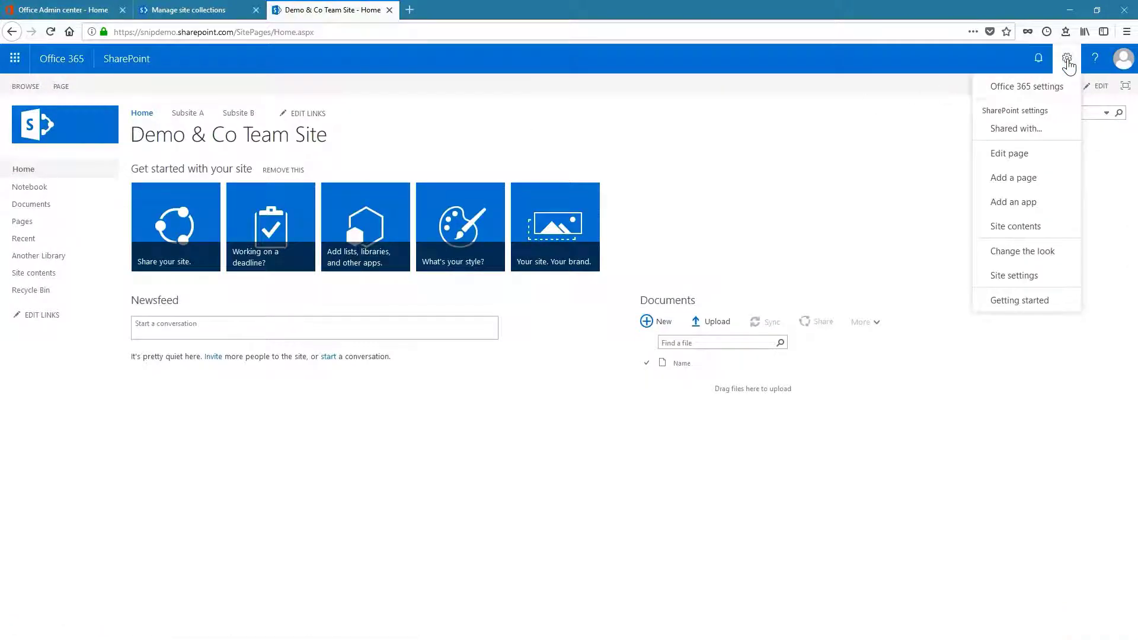
click(1015, 276)
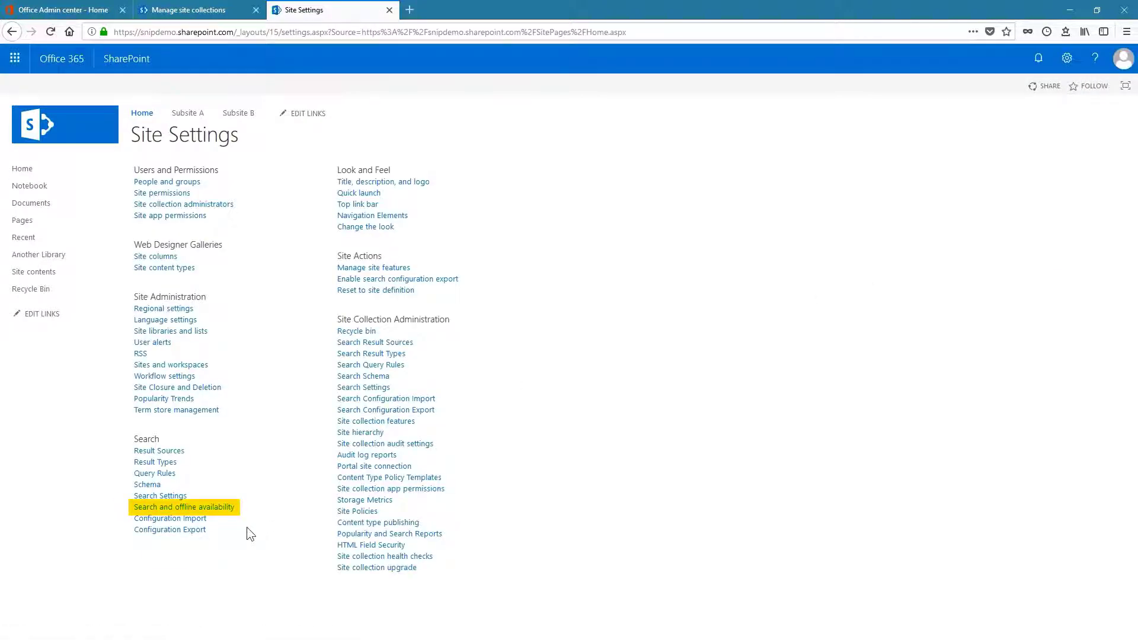
click(228, 508)
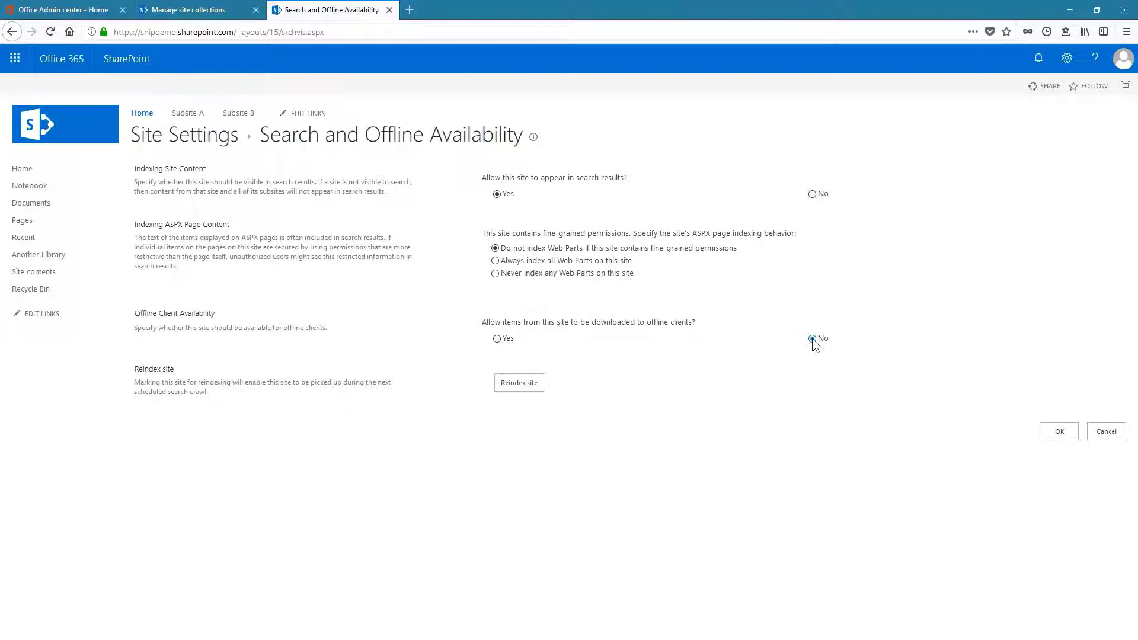
click(1072, 434)
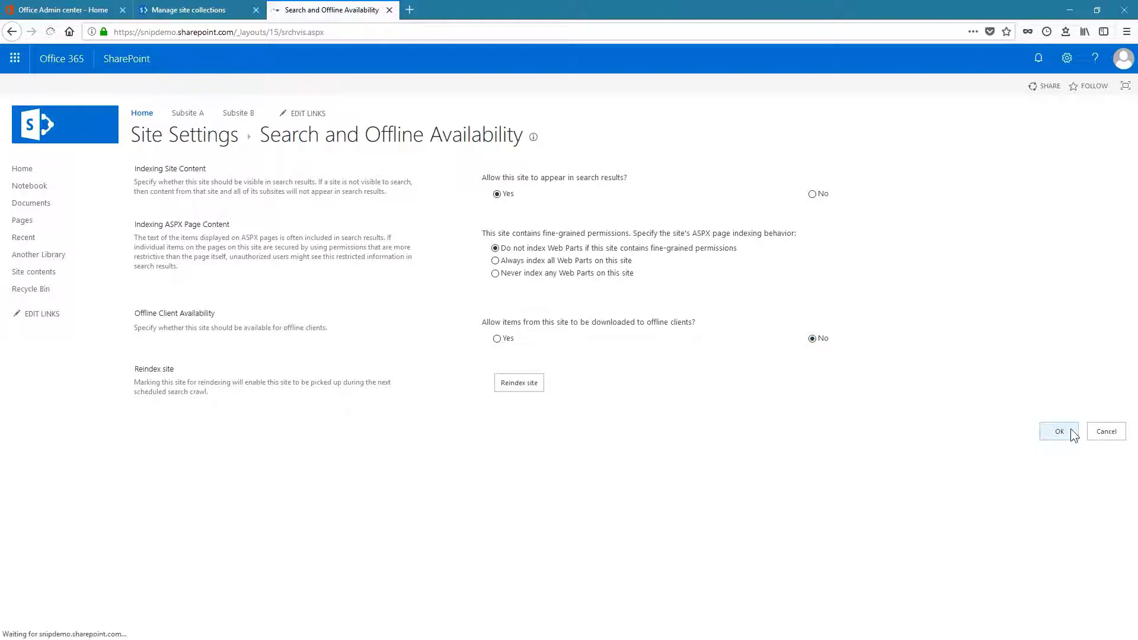
Go to the Demo & Co Team Site home and open Another Library.
click(60, 174)
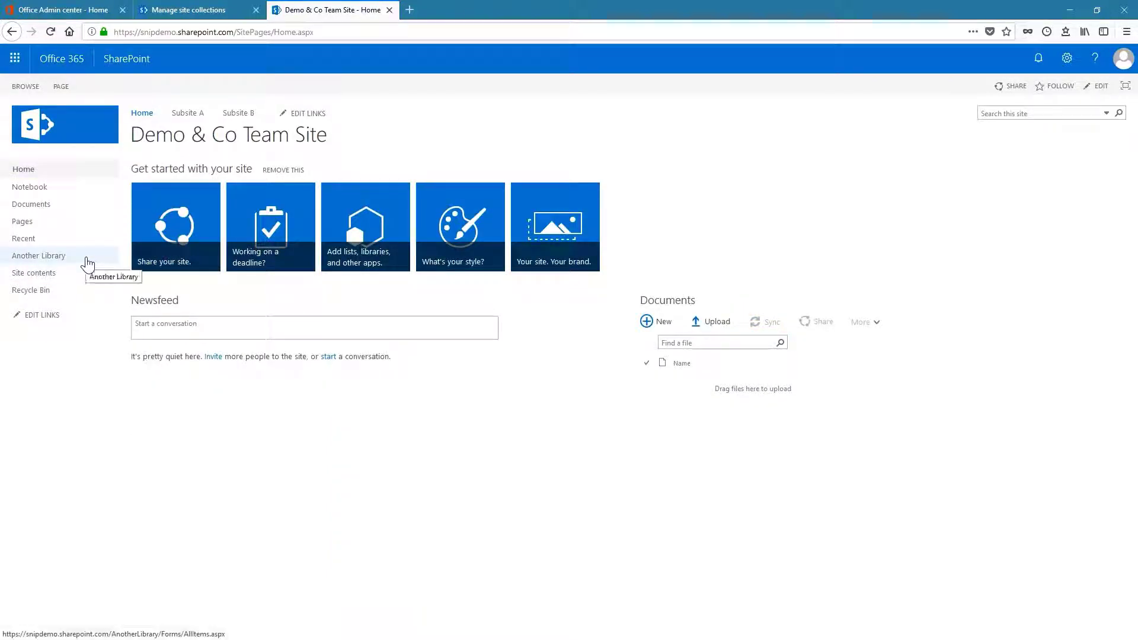
click(85, 262)
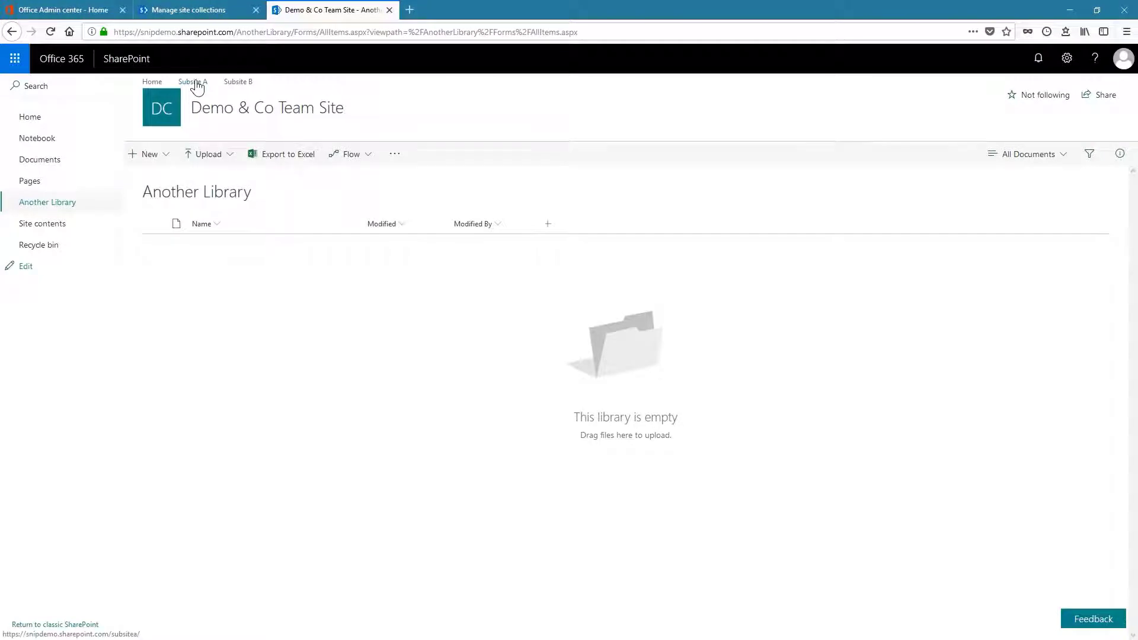
Go to the Subsite A home page and open its Documents library.
click(194, 82)
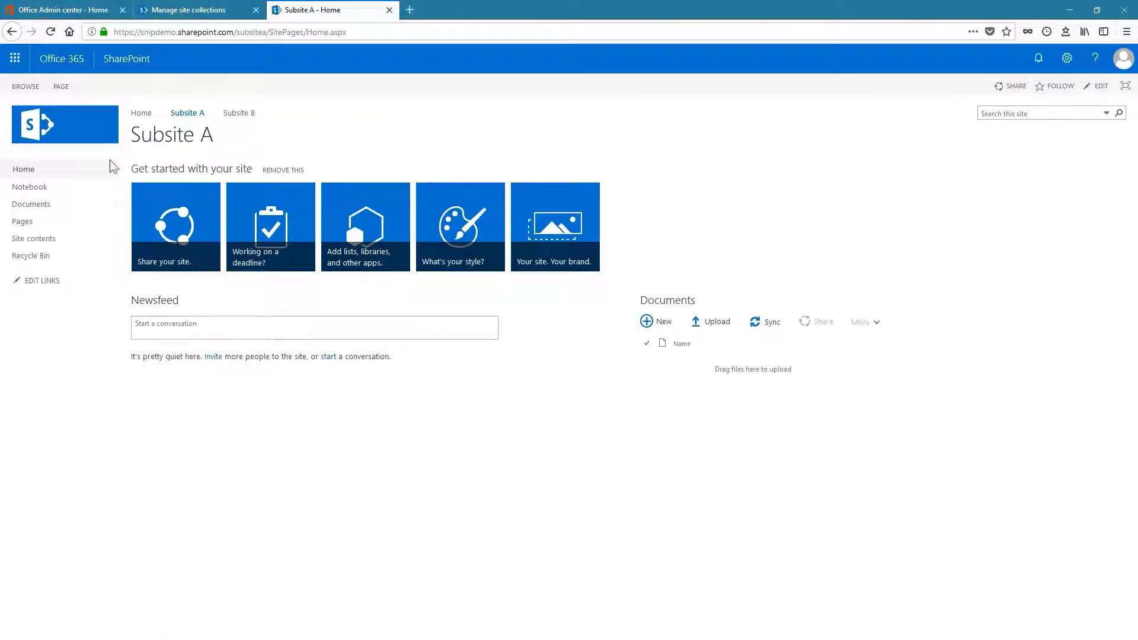
click(79, 206)
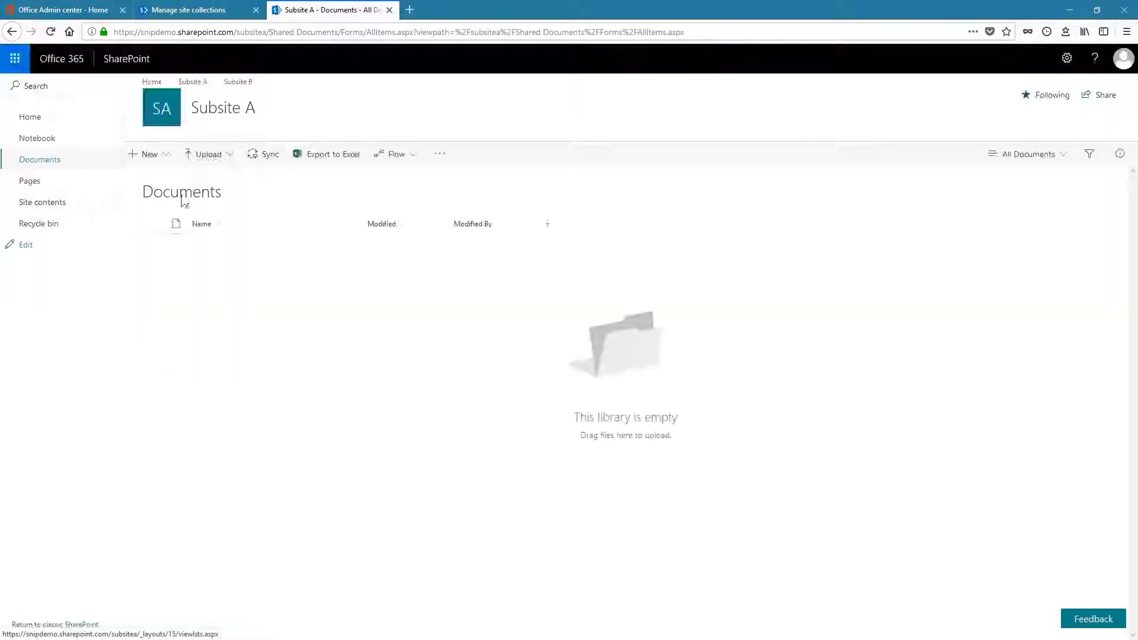